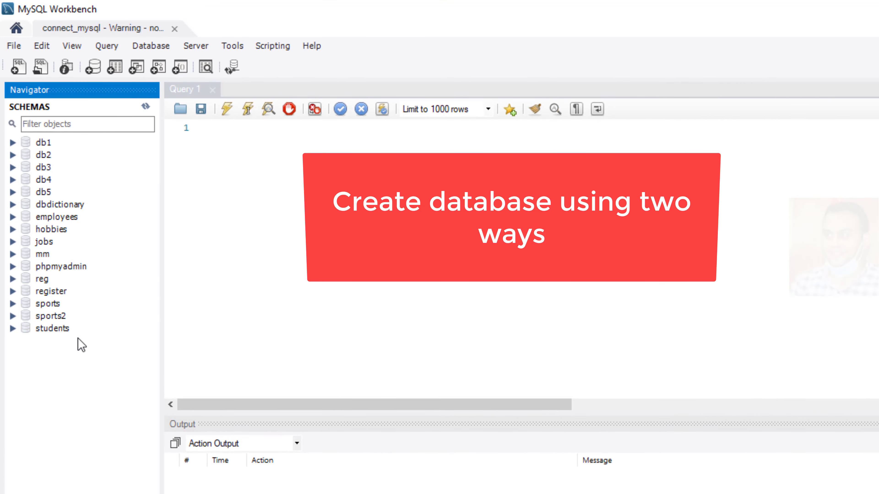
Start a new schema named db6, keeping the default charset and collation
{"action": "right_click", "coordinate": [107, 178]}
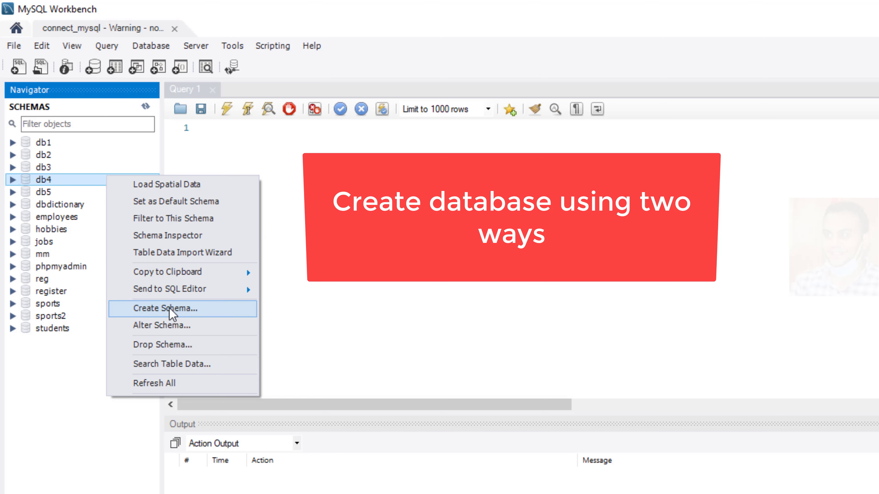
{"action": "left_click", "coordinate": [85, 355]}
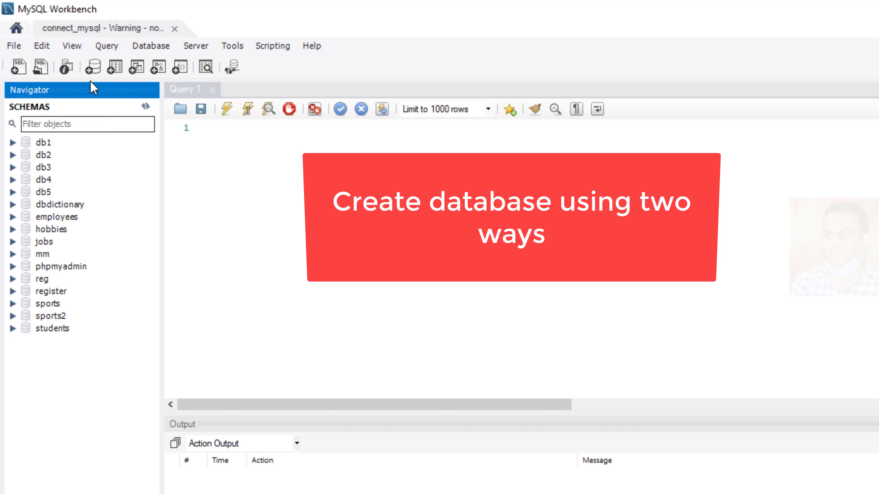
{"action": "left_click", "coordinate": [96, 69]}
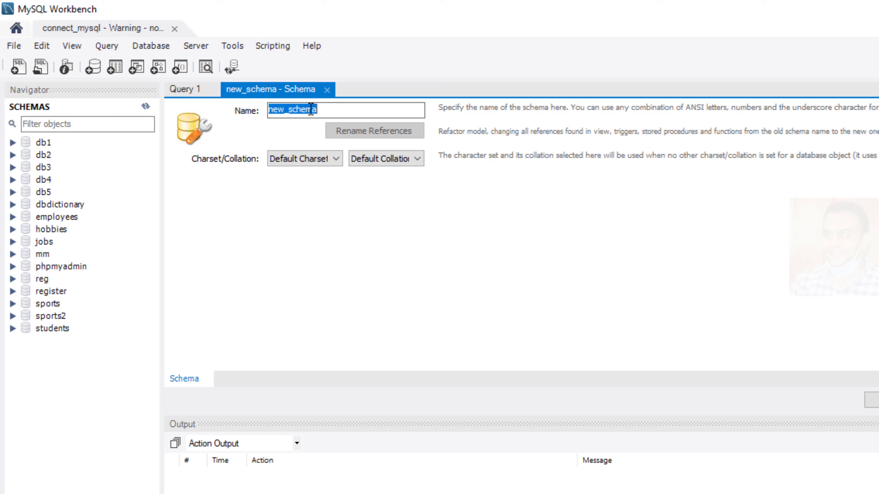
{"action": "type", "text": "db6"}
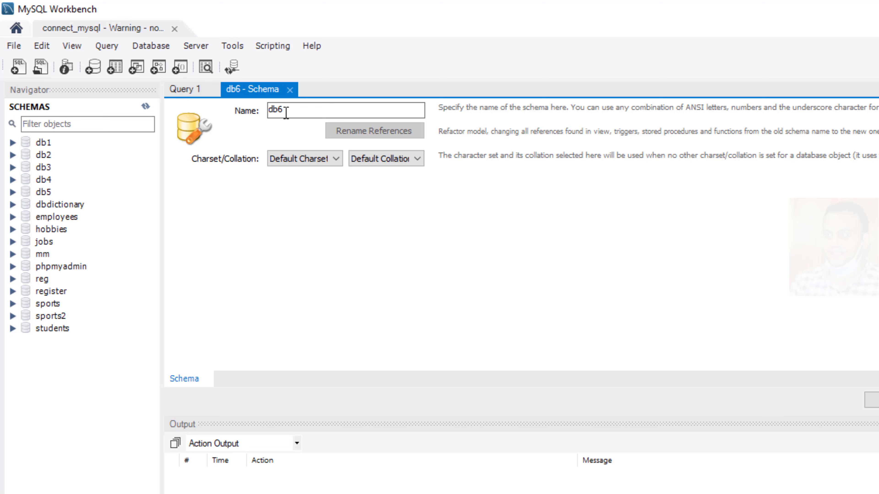
{"action": "left_click", "coordinate": [336, 159]}
{"action": "mouse_move", "coordinate": [336, 197]}
{"action": "left_mouse_down"}
{"action": "mouse_move", "coordinate": [342, 275]}
{"action": "mouse_move", "coordinate": [340, 183]}
{"action": "left_mouse_up"}
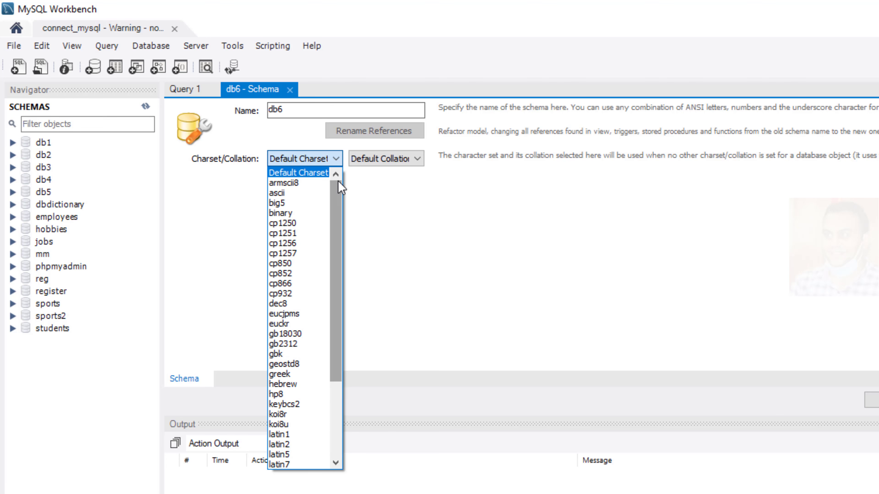
{"action": "left_click", "coordinate": [338, 160]}
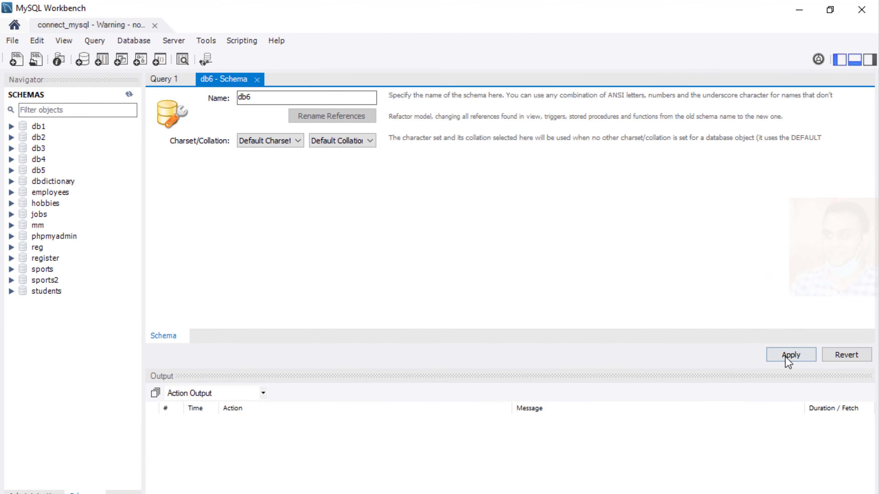
Apply the new schema and run its CREATE SCHEMA script on the database
{"action": "left_click", "coordinate": [785, 356]}
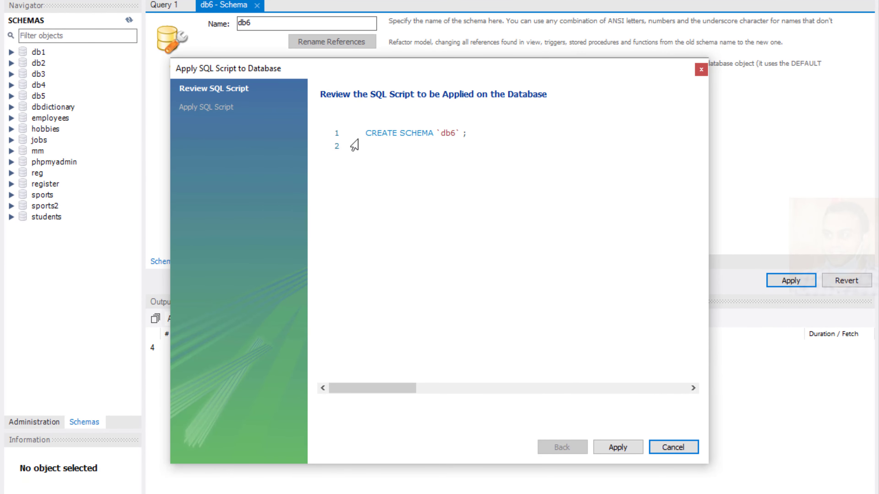
{"action": "left_click", "coordinate": [627, 451]}
{"action": "left_click", "coordinate": [617, 447]}
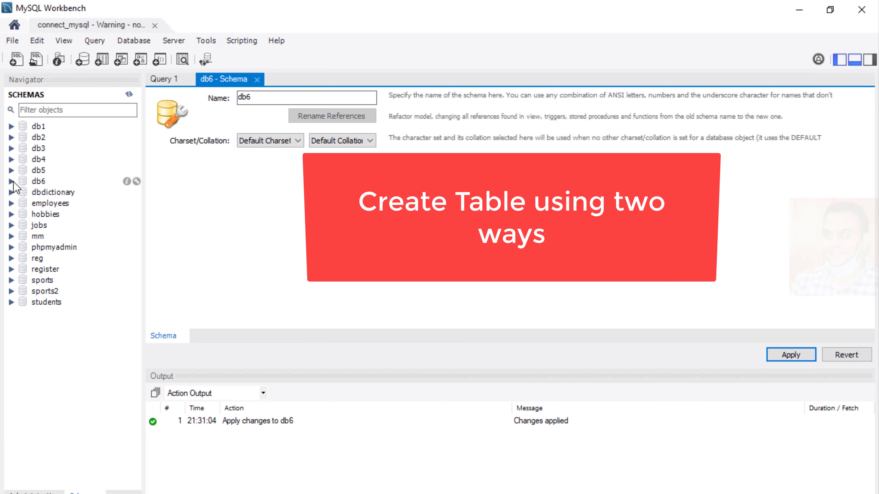
Expand the db6 schema and set it as the default schema
{"action": "left_click", "coordinate": [11, 181]}
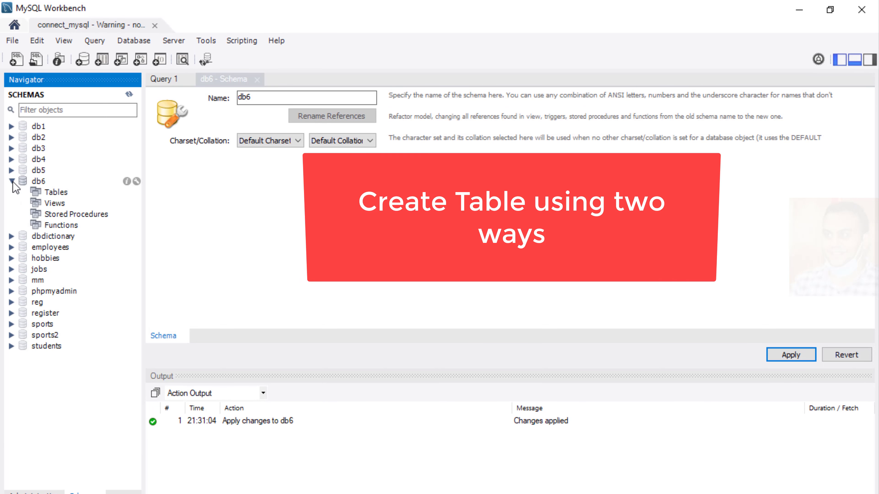
{"action": "left_click", "coordinate": [57, 193]}
{"action": "right_click", "coordinate": [63, 194]}
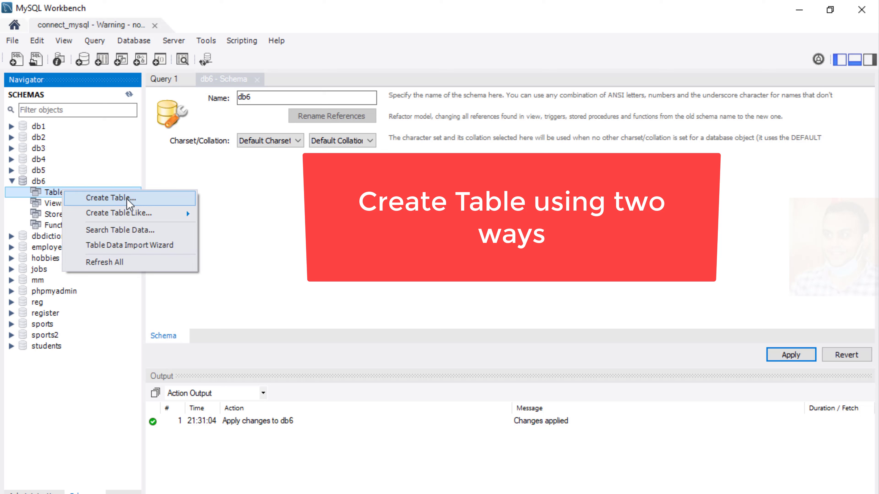
{"action": "left_click", "coordinate": [12, 181]}
{"action": "double_click", "coordinate": [39, 183]}
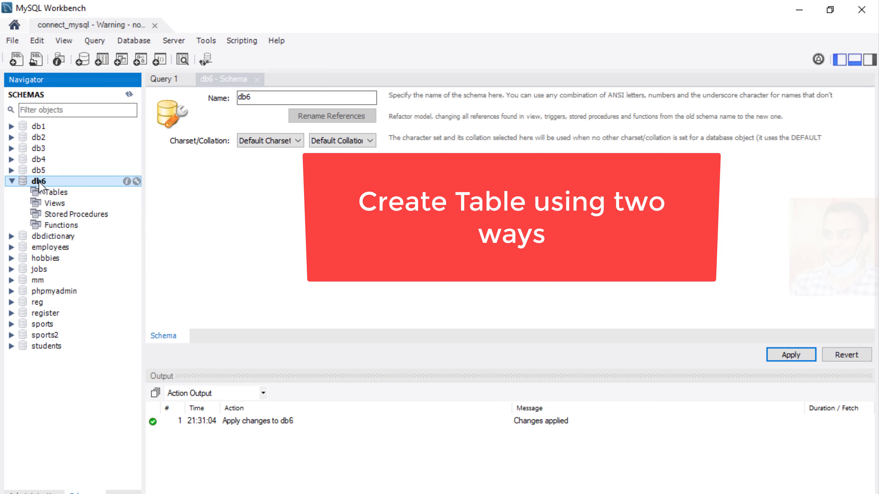
Start a new table named table1 in db6 and collapse the additional table options
{"action": "left_click", "coordinate": [102, 60]}
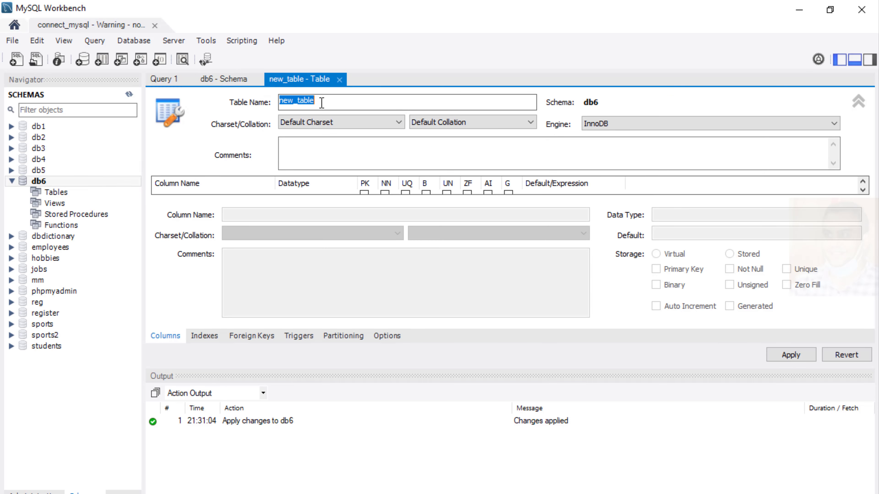
{"action": "type", "text": "t"}
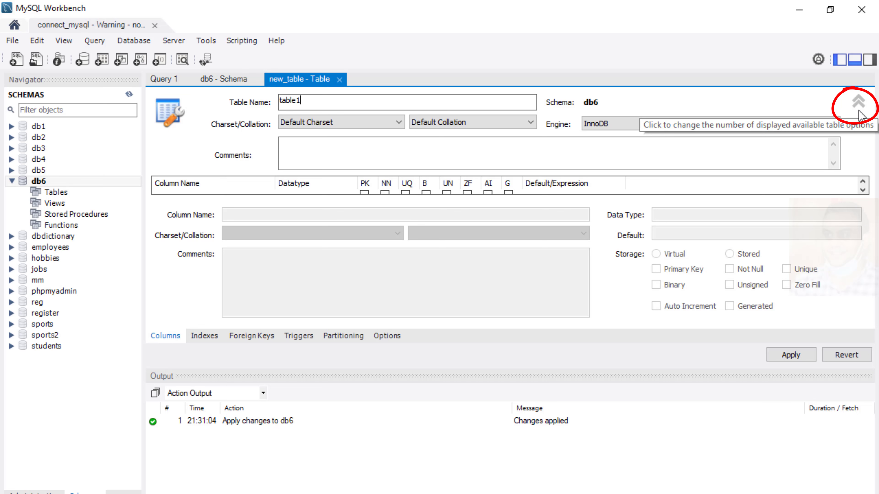
{"action": "left_click", "coordinate": [858, 102]}
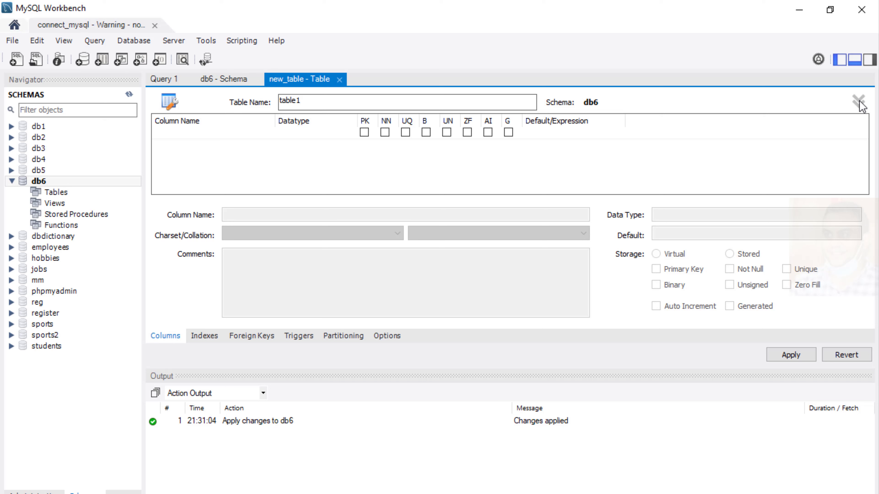
Add an INT column named id to table1 as an auto-incrementing primary key
{"action": "left_click", "coordinate": [180, 132]}
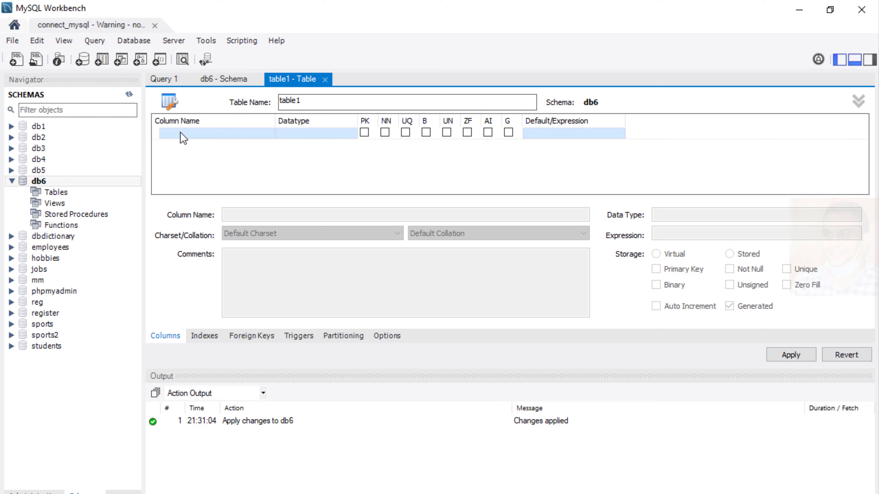
{"action": "left_click", "coordinate": [180, 132]}
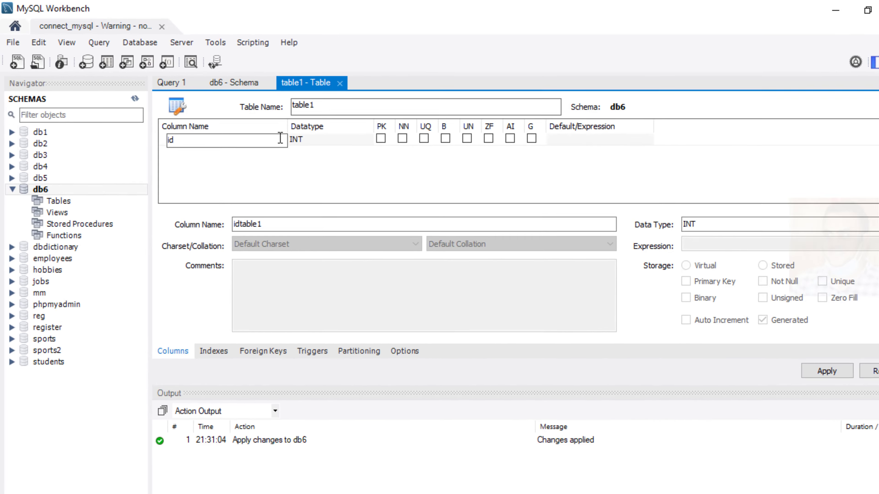
{"action": "left_click", "coordinate": [381, 139]}
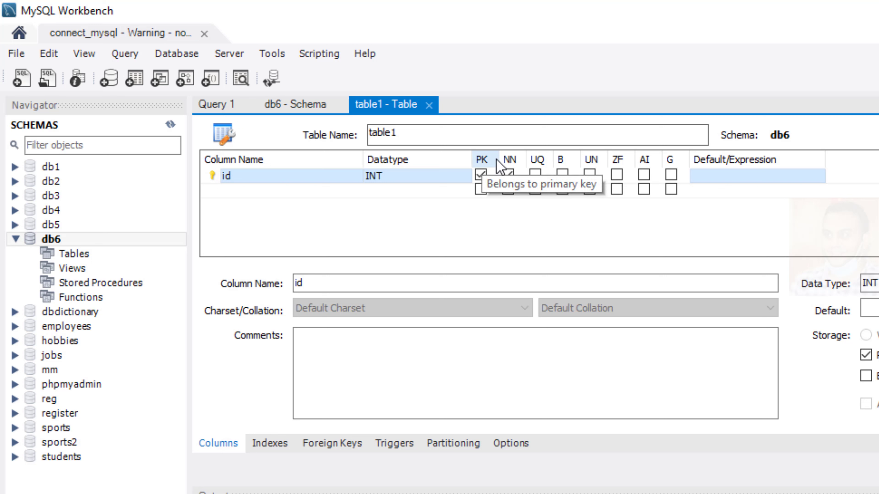
{"action": "left_click", "coordinate": [644, 175]}
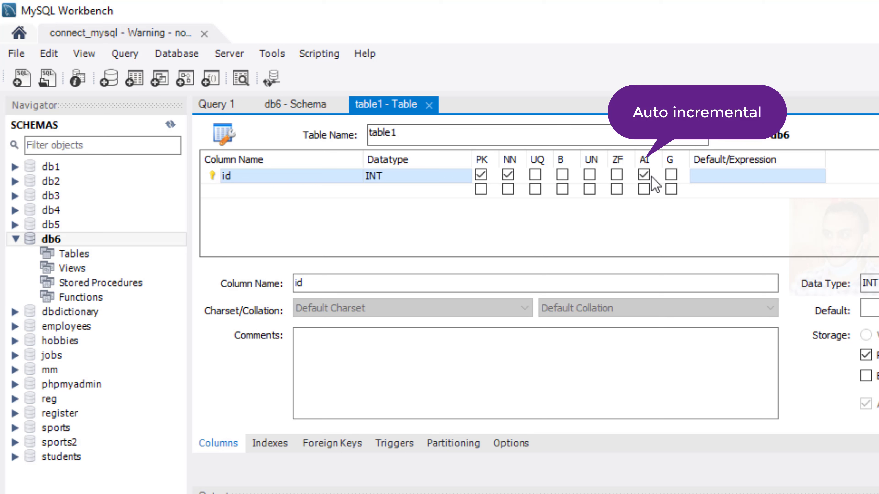
Add a VARCHAR(45) column named firstname and mark it as not null
{"action": "double_click", "coordinate": [247, 193]}
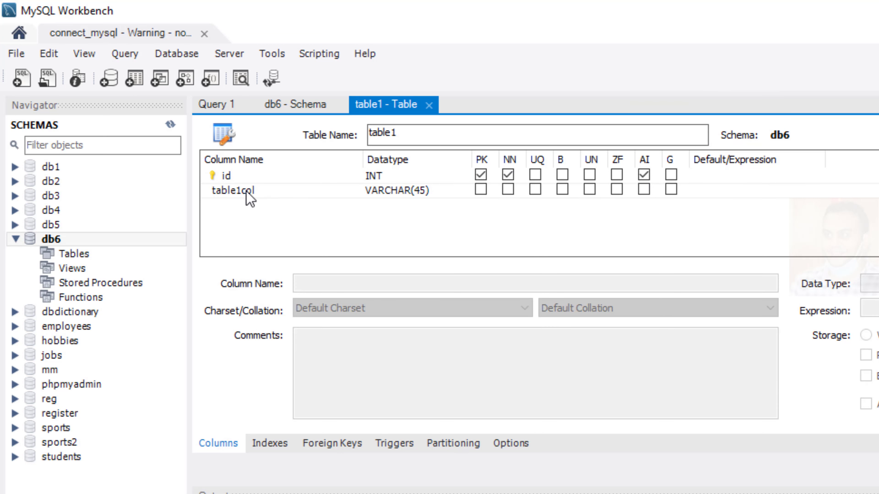
{"action": "left_click", "coordinate": [246, 192]}
{"action": "type", "text": "f"}
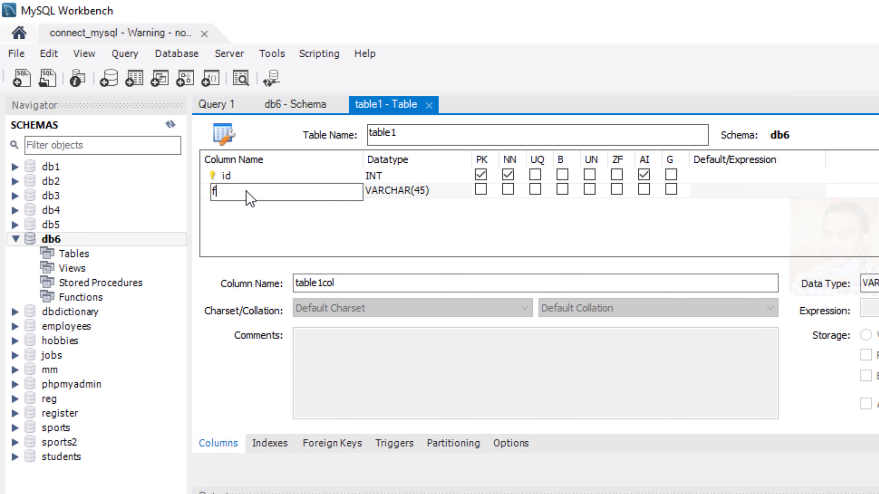
{"action": "type", "text": "irstname"}
{"action": "left_click", "coordinate": [509, 190]}
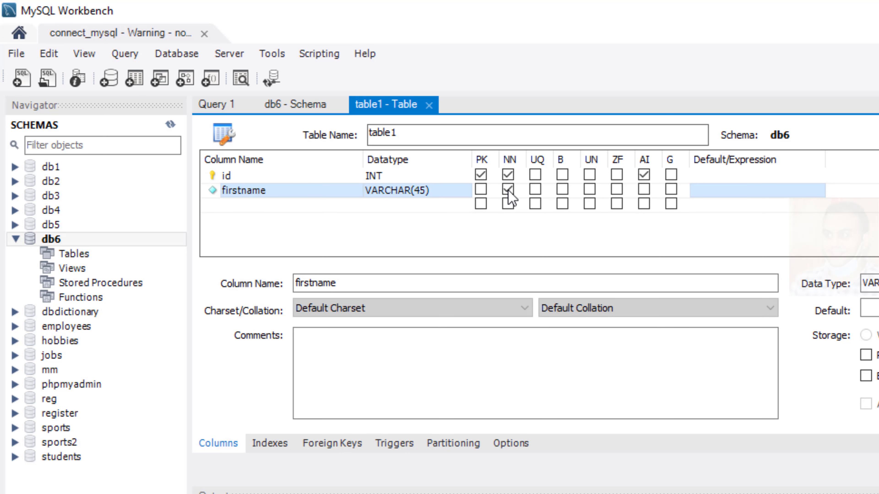
Add a VARCHAR(45) column named lastname and mark it as not null
{"action": "left_click", "coordinate": [254, 207]}
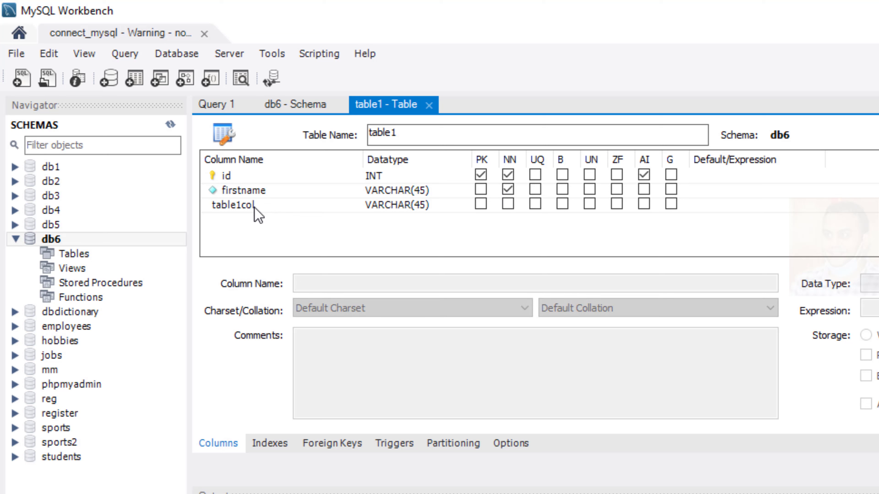
{"action": "left_click", "coordinate": [254, 207]}
{"action": "type", "text": "last"}
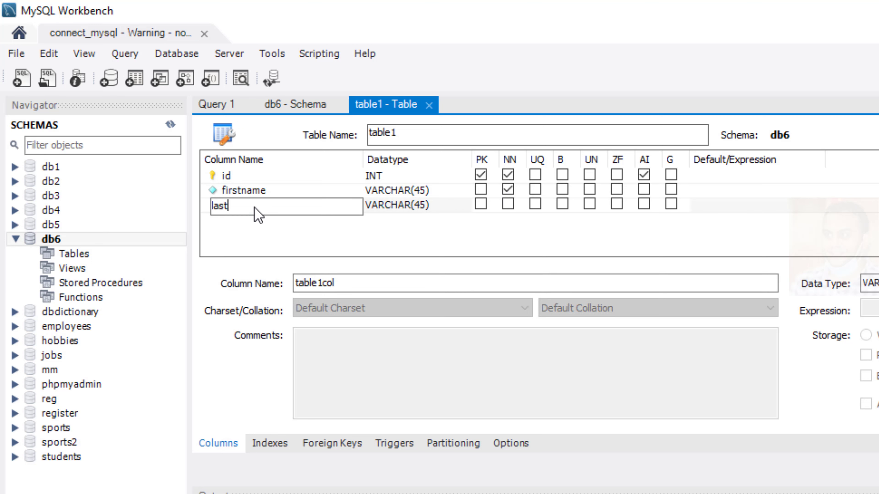
{"action": "type", "text": "name"}
{"action": "left_click", "coordinate": [508, 204]}
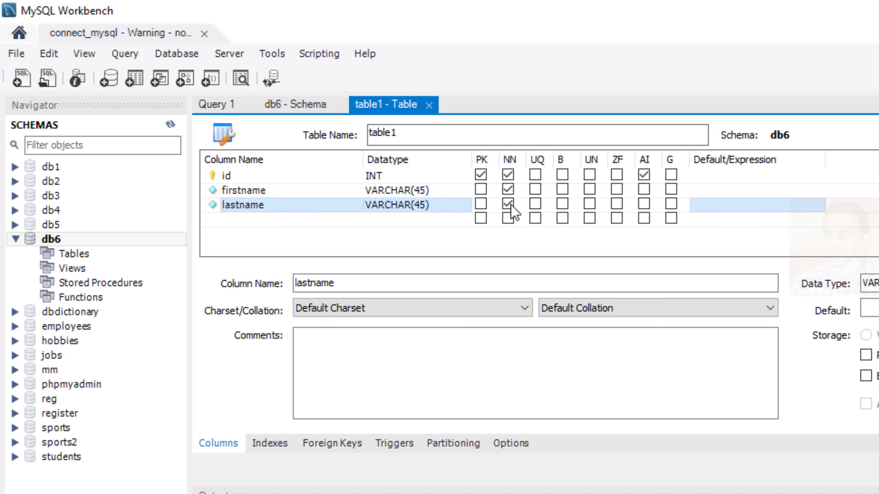
Add a column named age with datatype INT and mark it as not null
{"action": "left_click", "coordinate": [253, 221]}
{"action": "left_click", "coordinate": [255, 224]}
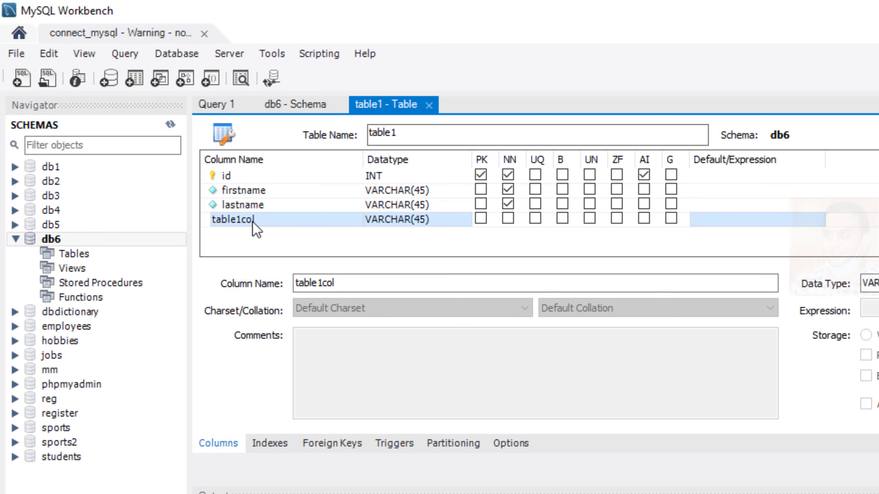
{"action": "left_click", "coordinate": [256, 224]}
{"action": "type", "text": "age"}
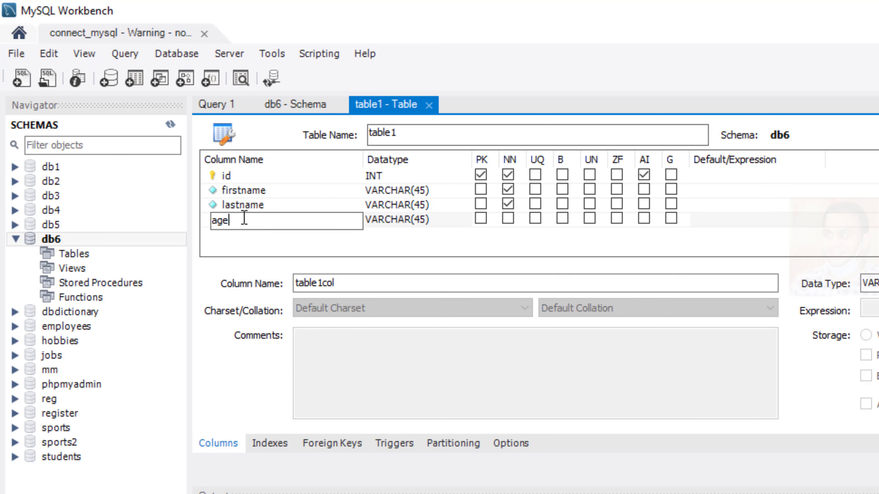
{"action": "left_click", "coordinate": [443, 224]}
{"action": "left_click", "coordinate": [449, 221]}
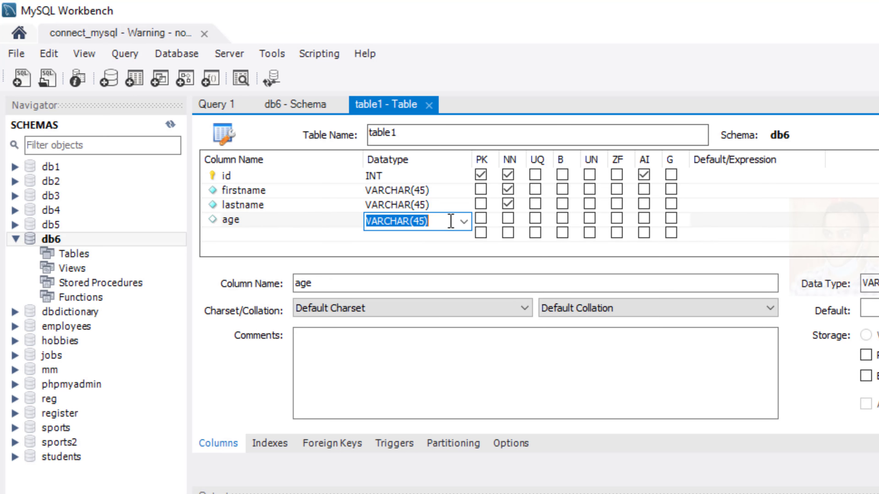
{"action": "left_click", "coordinate": [464, 222]}
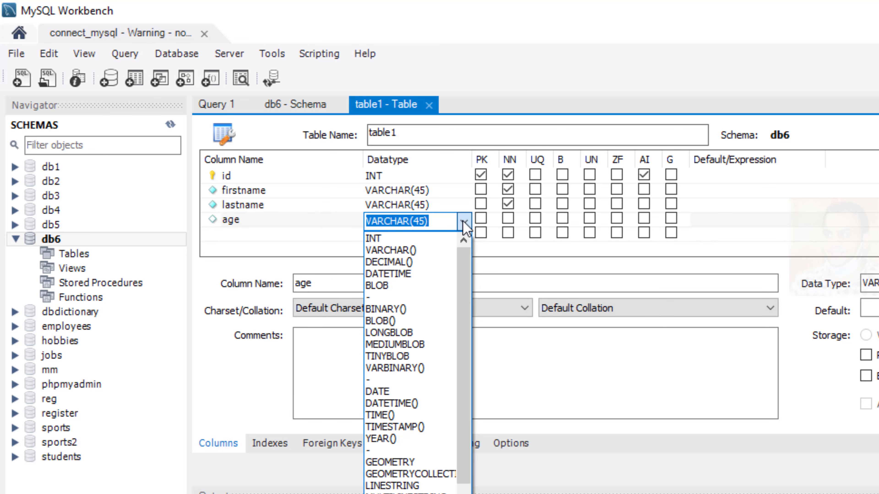
{"action": "left_click", "coordinate": [394, 239]}
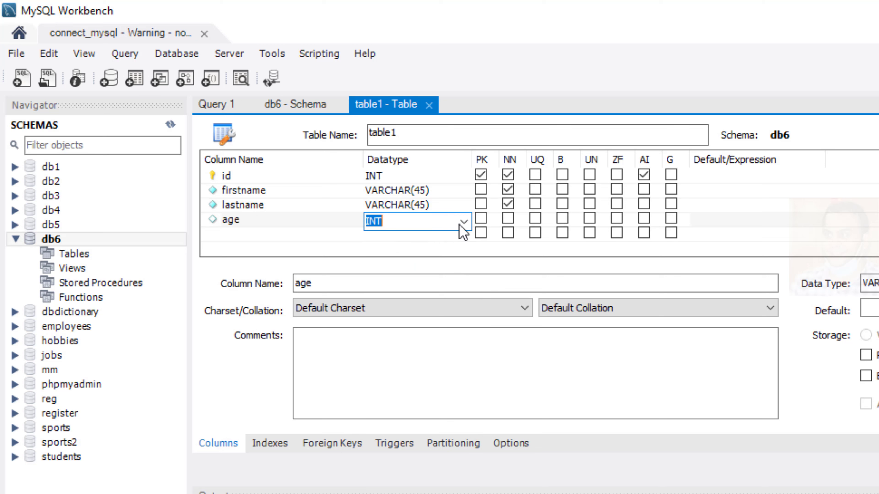
{"action": "left_click", "coordinate": [507, 218]}
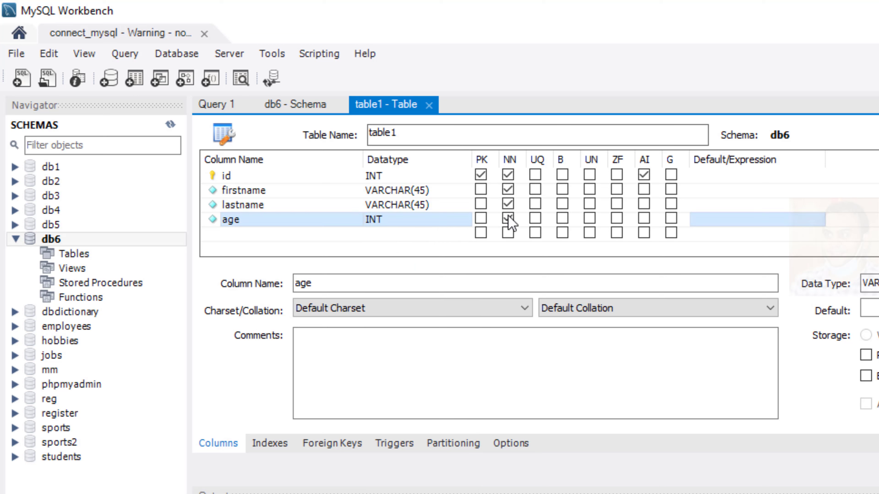
Add a column named points with datatype FLOAT and mark it as not null
{"action": "double_click", "coordinate": [246, 234]}
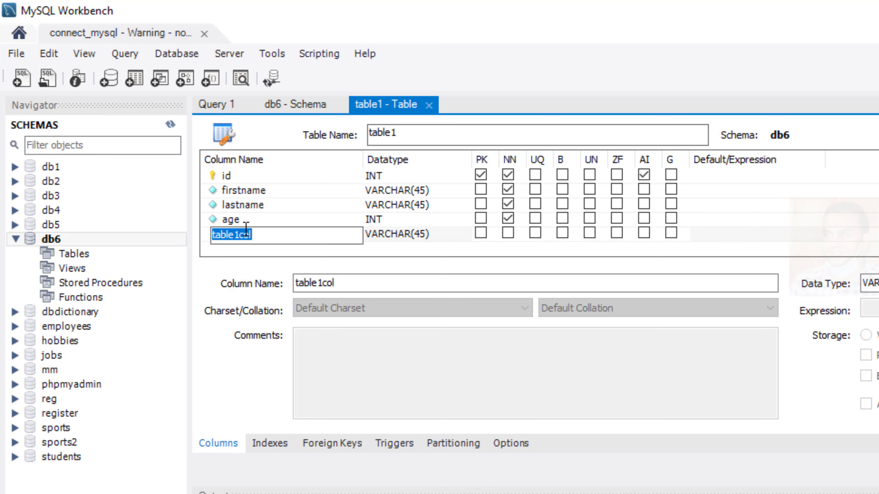
{"action": "type", "text": "points"}
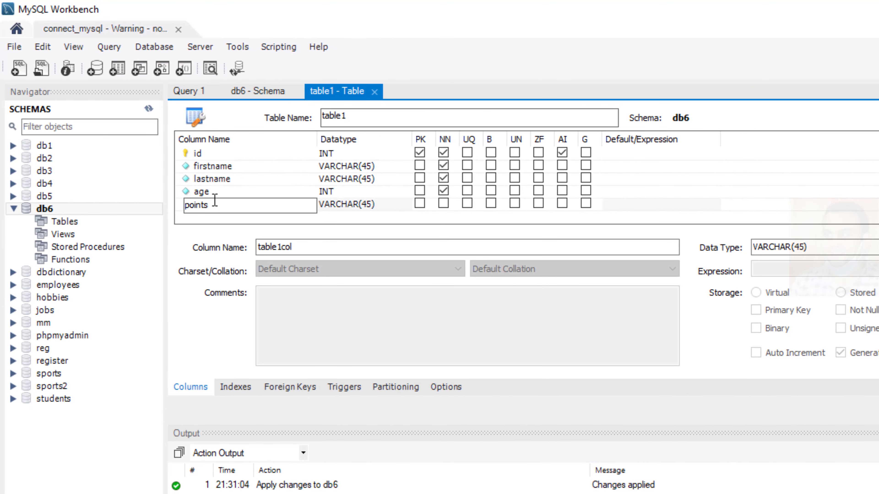
{"action": "left_click", "coordinate": [405, 206]}
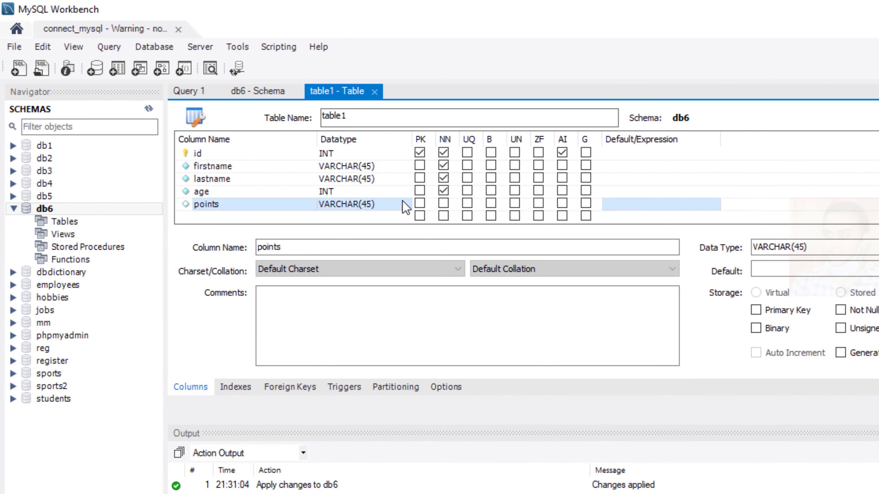
{"action": "left_click", "coordinate": [406, 207]}
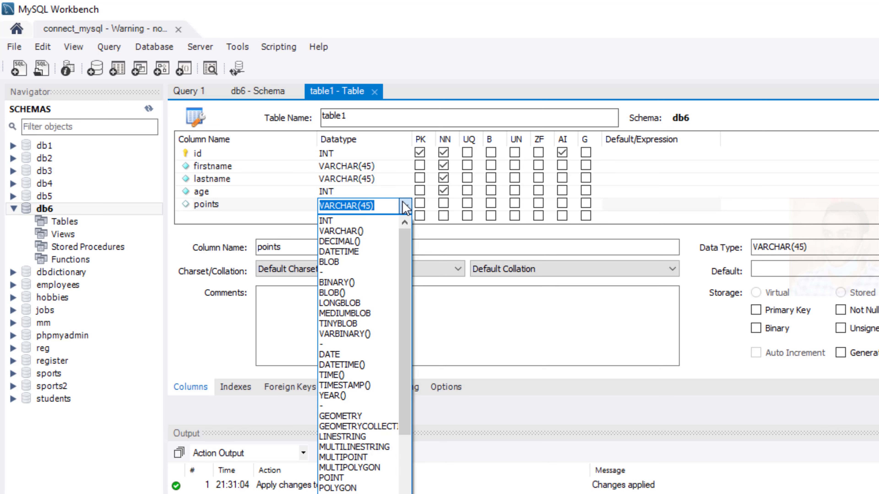
{"action": "left_click_drag", "start_coordinate": [410, 274], "coordinate": [416, 342]}
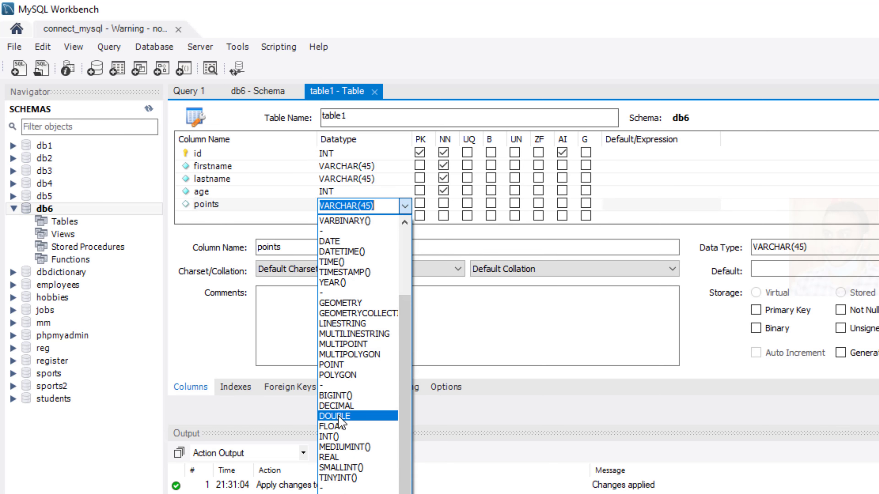
{"action": "left_click", "coordinate": [332, 427]}
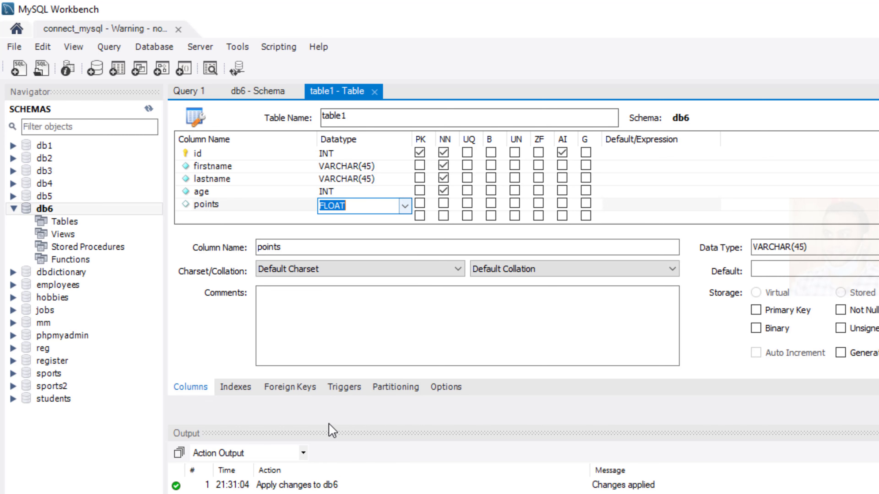
{"action": "left_click", "coordinate": [443, 204]}
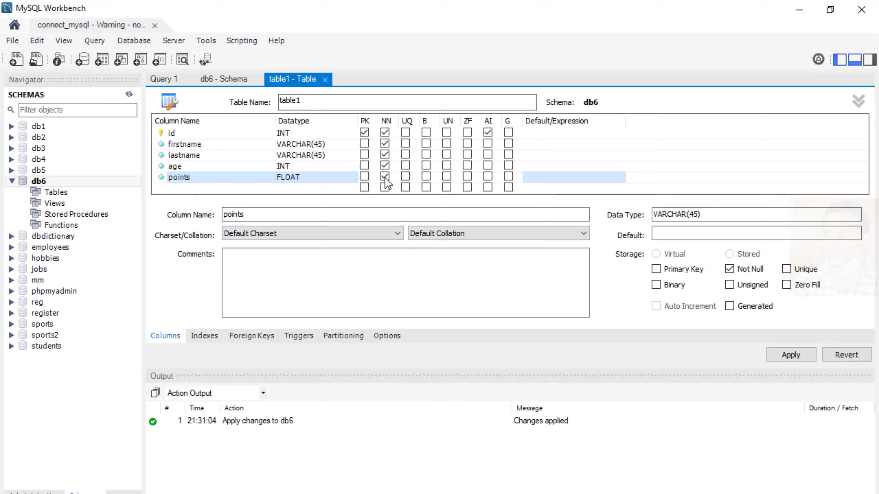
Apply the table1 definition to the db6 database by executing its CREATE TABLE script
{"action": "left_click", "coordinate": [792, 354]}
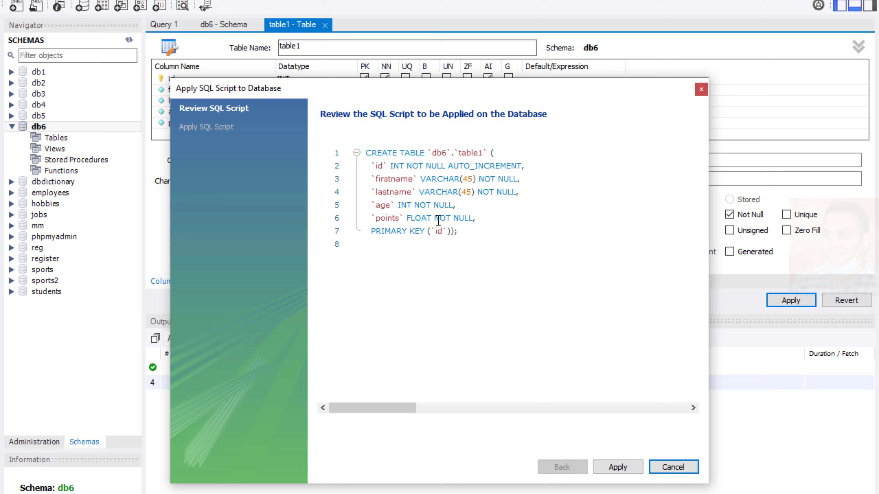
{"action": "left_click", "coordinate": [621, 467]}
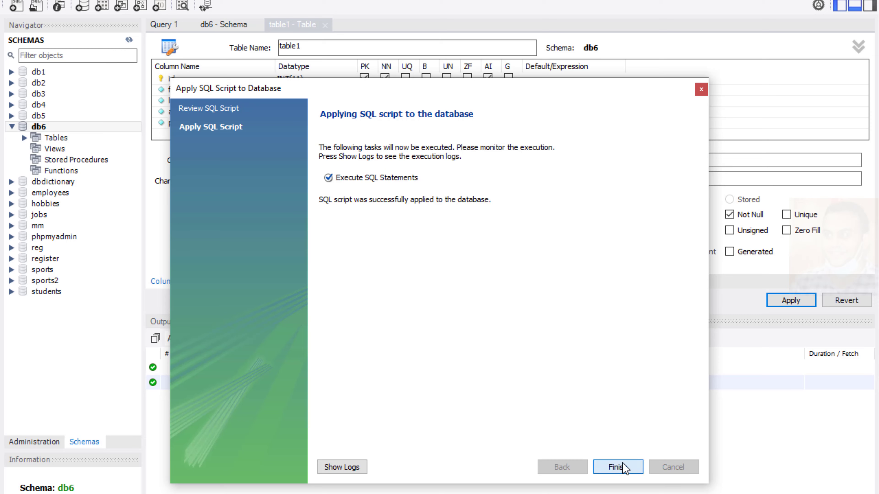
{"action": "left_click", "coordinate": [624, 468]}
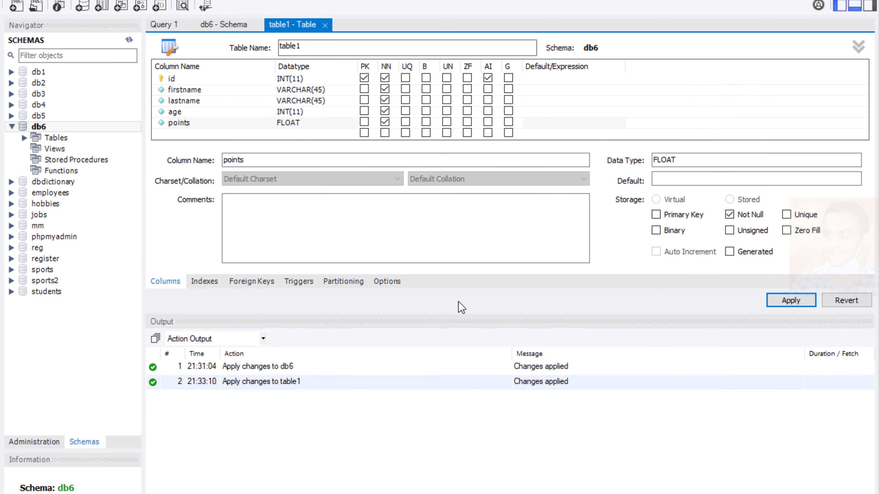
Refresh the schemas, expand the tables of db6 and open table1's rows in an editable result grid
{"action": "left_click", "coordinate": [129, 40]}
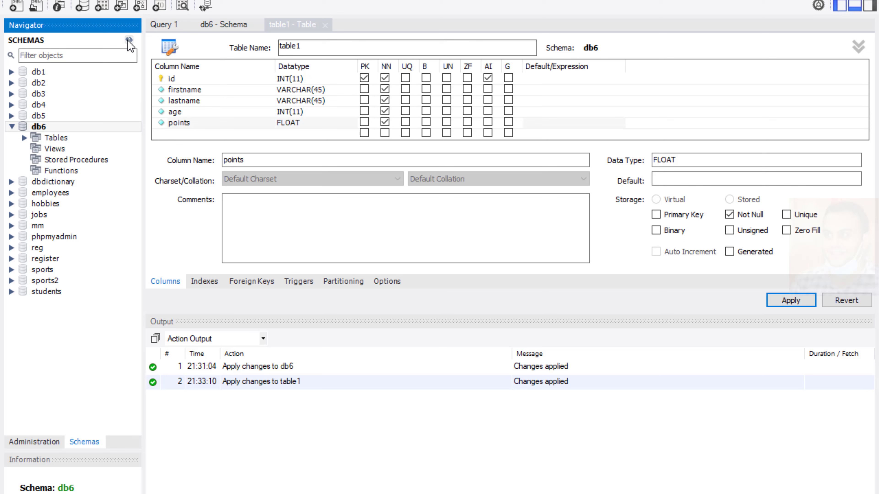
{"action": "left_click", "coordinate": [25, 138]}
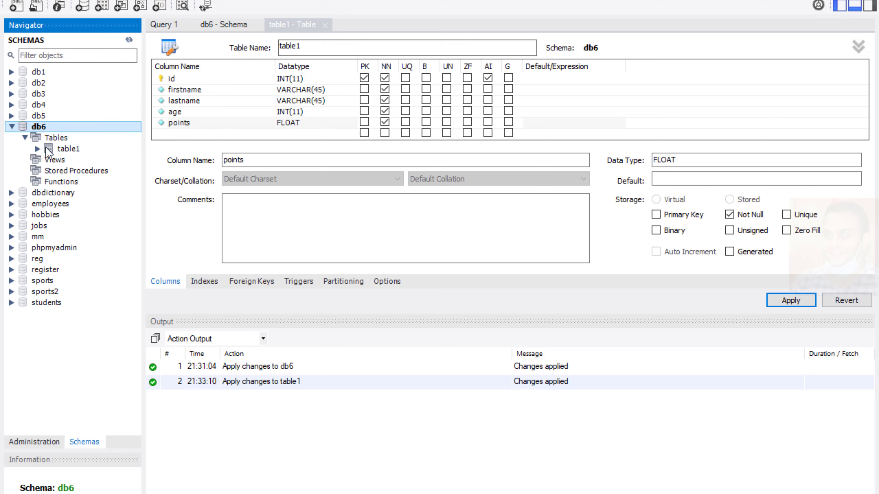
{"action": "mouse_move", "coordinate": [73, 152]}
{"action": "left_click", "coordinate": [87, 150]}
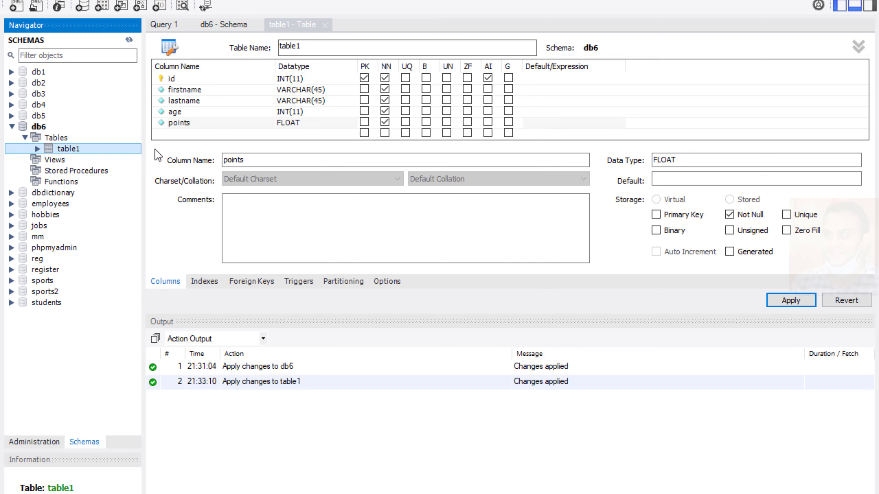
{"action": "left_click", "coordinate": [135, 150]}
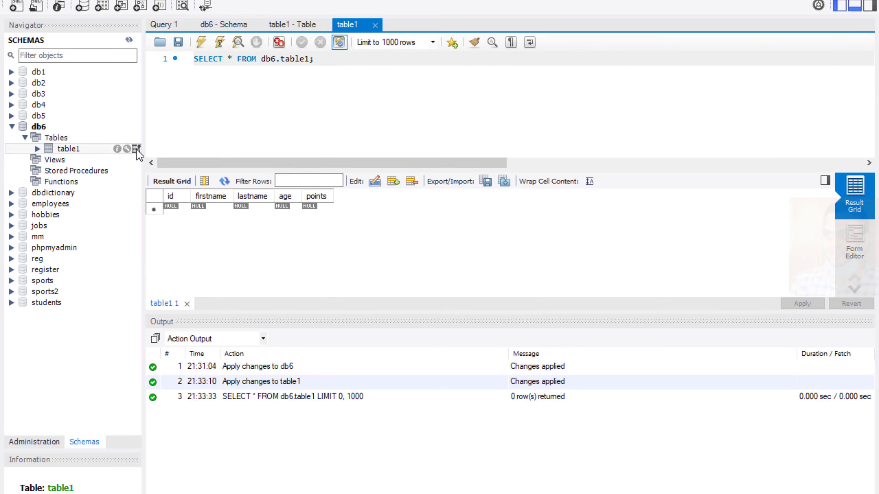
Fill the first row of table1 with firstname F1, lastname L1, age 11 and points 8.5, leaving id empty
{"action": "left_click", "coordinate": [226, 191]}
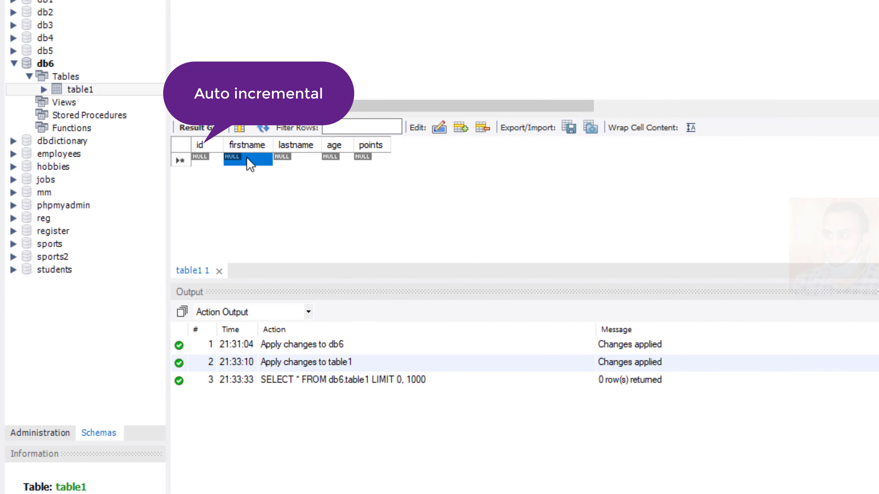
{"action": "type", "text": "F"}
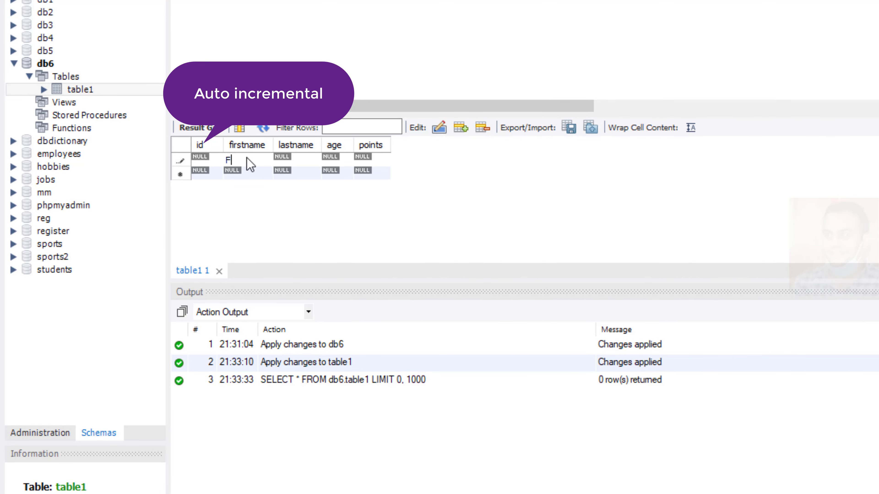
{"action": "type", "text": "1"}
{"action": "key", "text": "Tab"}
{"action": "key", "text": "Tab"}
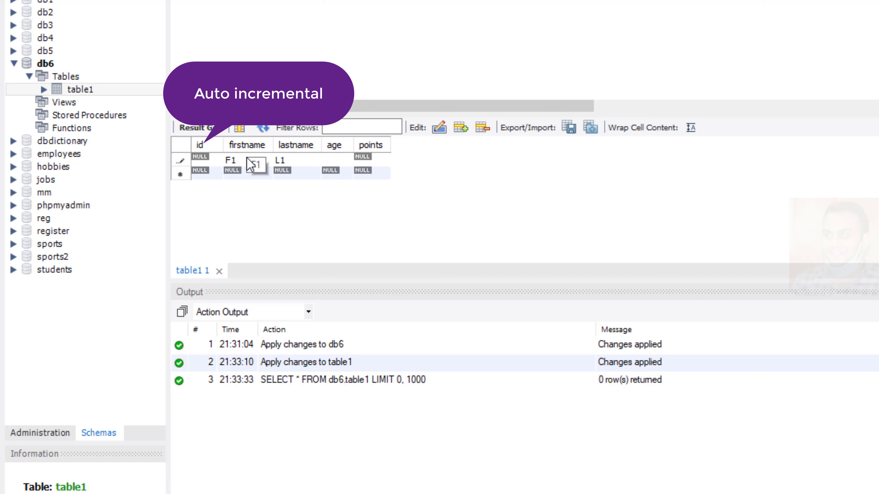
{"action": "key", "text": "Tab"}
{"action": "type", "text": "8.5"}
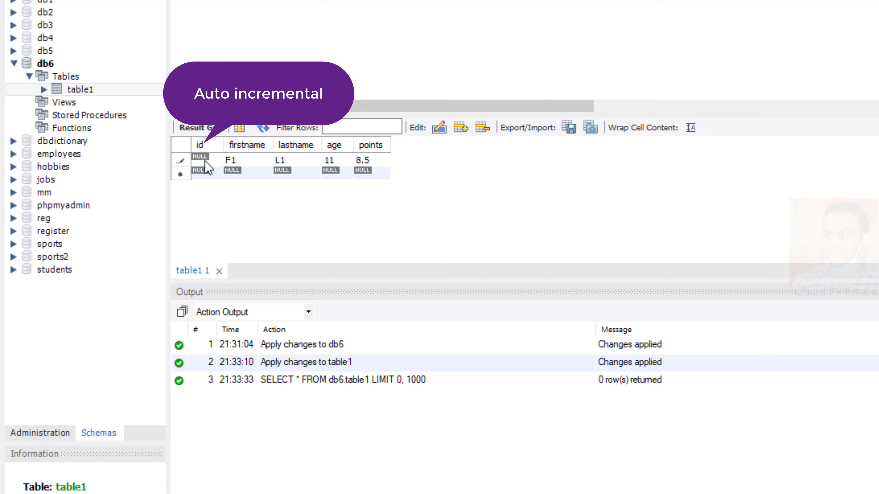
Add a second row with firstname F2, lastname L2, age 12 and points 9
{"action": "double_click", "coordinate": [238, 175]}
{"action": "type", "text": "F2"}
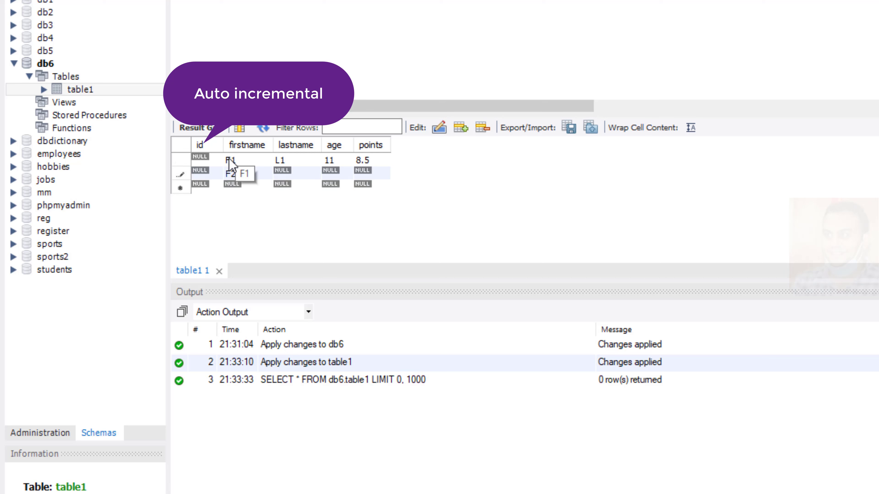
{"action": "key", "text": "Tab"}
{"action": "key", "text": "Tab"}
{"action": "type", "text": "12"}
{"action": "key", "text": "Tab"}
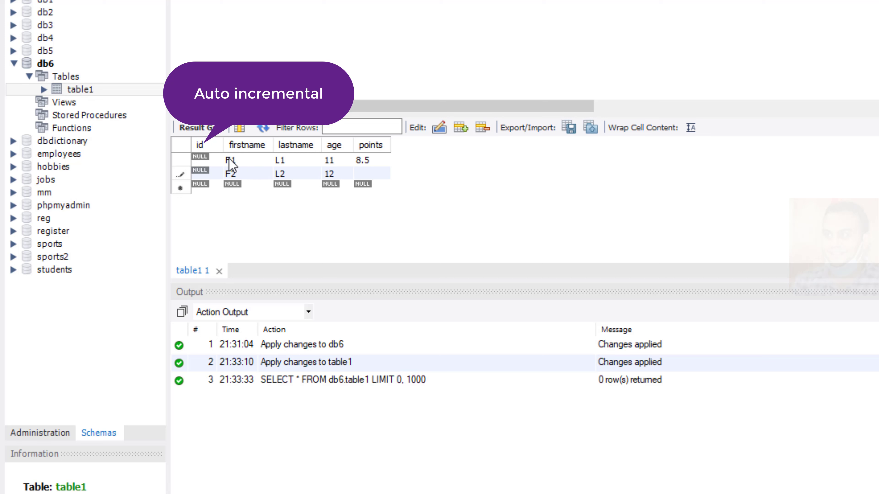
{"action": "type", "text": "9"}
Add a third row with firstname F3, lastname L3, age 11 and points 10
{"action": "double_click", "coordinate": [244, 190]}
{"action": "type", "text": "F3"}
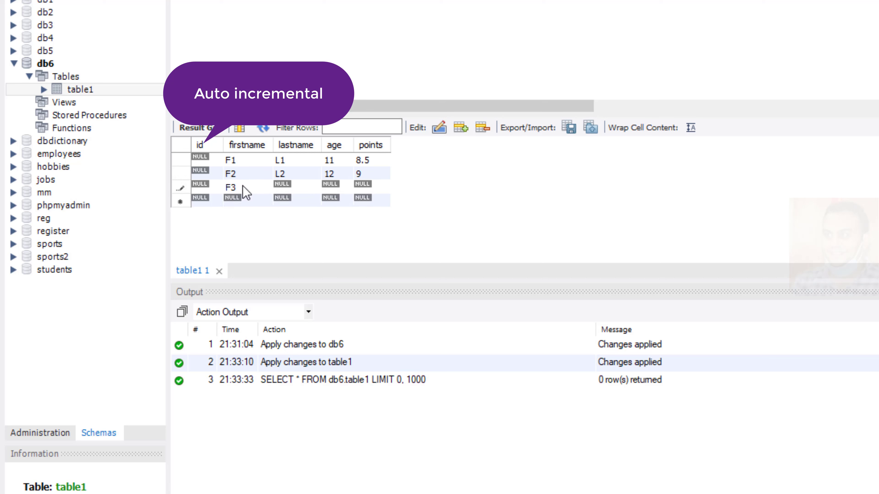
{"action": "key", "text": "Tab"}
{"action": "type", "text": "L3"}
{"action": "key", "text": "Tab"}
{"action": "type", "text": "11"}
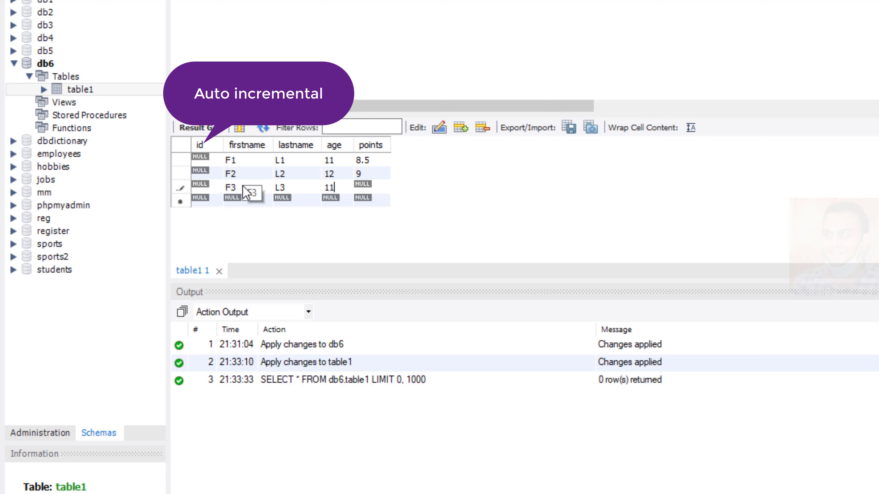
{"action": "key", "text": "Tab"}
{"action": "type", "text": "10"}
Add a fourth row with firstname F4, lastname L4, age 10 and points 5
{"action": "left_click", "coordinate": [238, 202]}
{"action": "type", "text": "F4"}
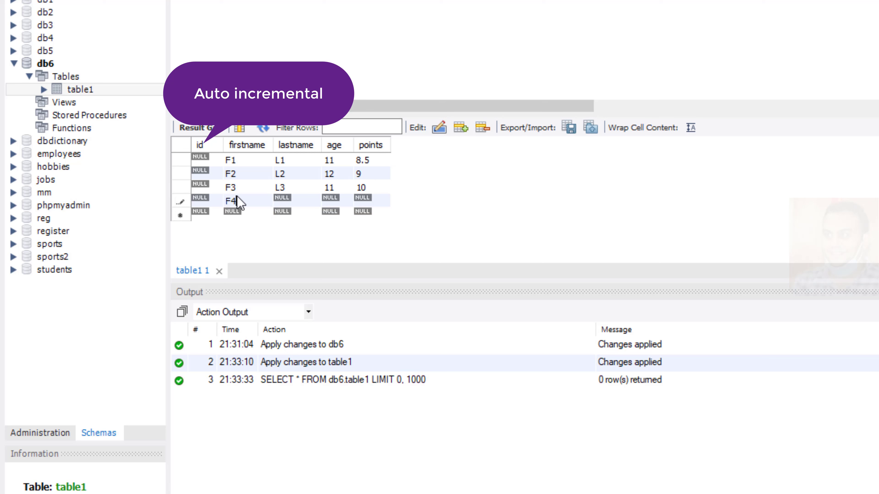
{"action": "key", "text": "Tab"}
{"action": "type", "text": "L4"}
{"action": "key", "text": "Tab"}
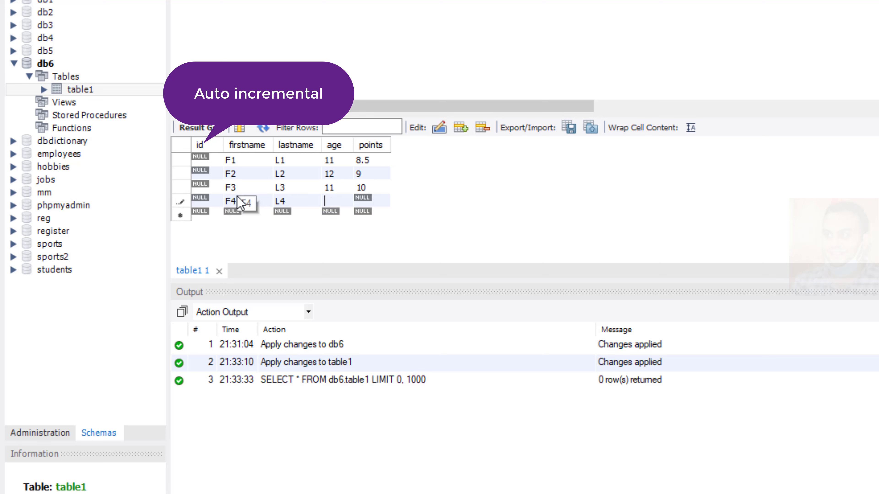
{"action": "type", "text": "10"}
{"action": "key", "text": "Tab"}
{"action": "type", "text": "5"}
{"action": "double_click", "coordinate": [296, 214]}
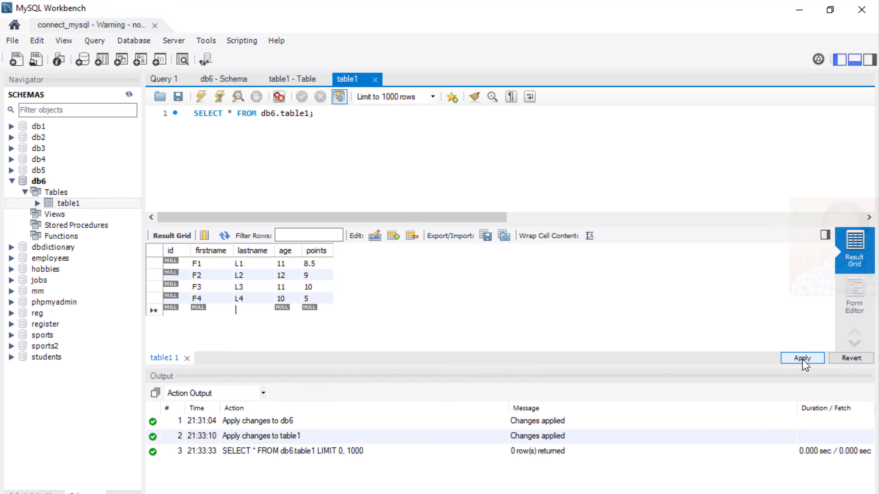
Apply the new rows to table1 by reviewing and executing the generated INSERT script
{"action": "left_click", "coordinate": [802, 358]}
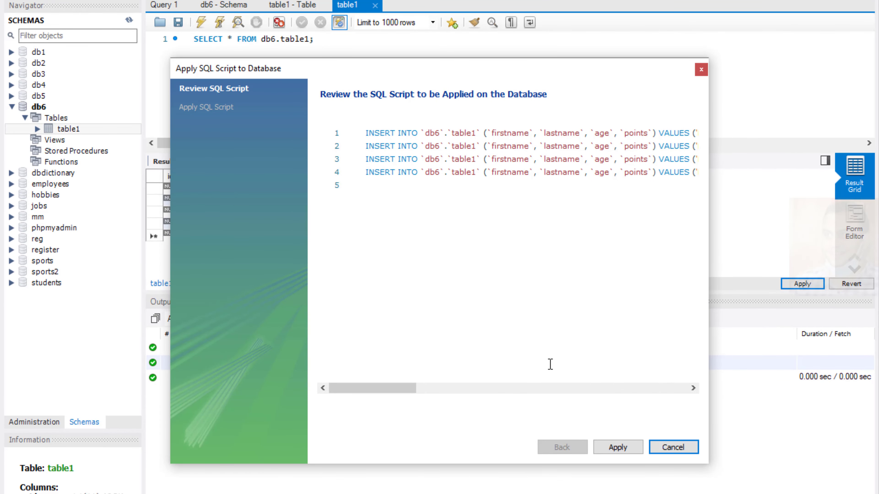
{"action": "left_click_drag", "start_coordinate": [402, 389], "coordinate": [380, 388]}
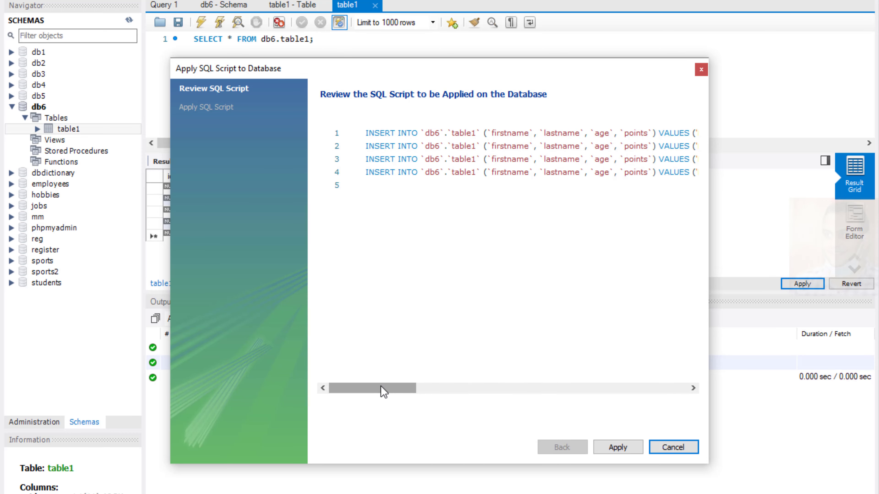
{"action": "left_click", "coordinate": [618, 450]}
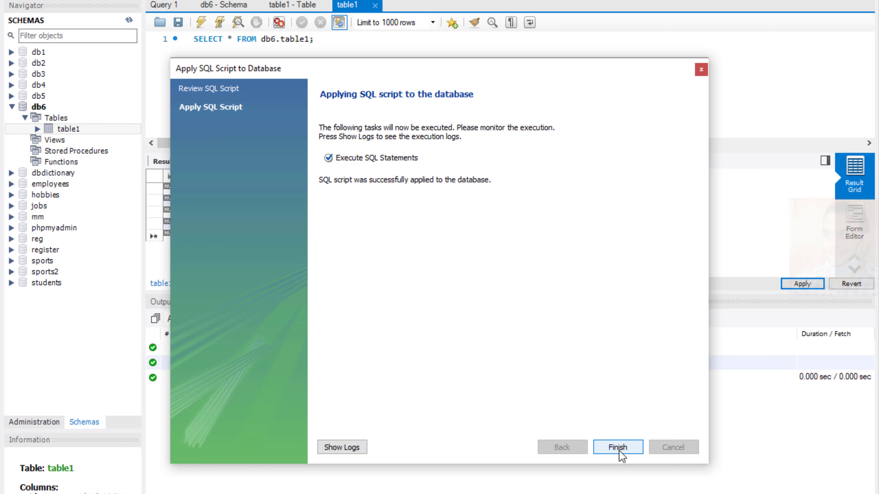
{"action": "left_click", "coordinate": [618, 447]}
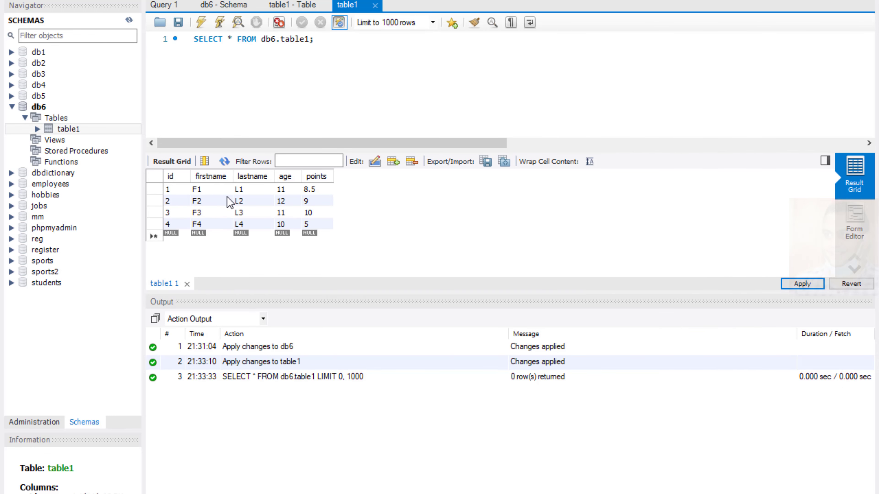